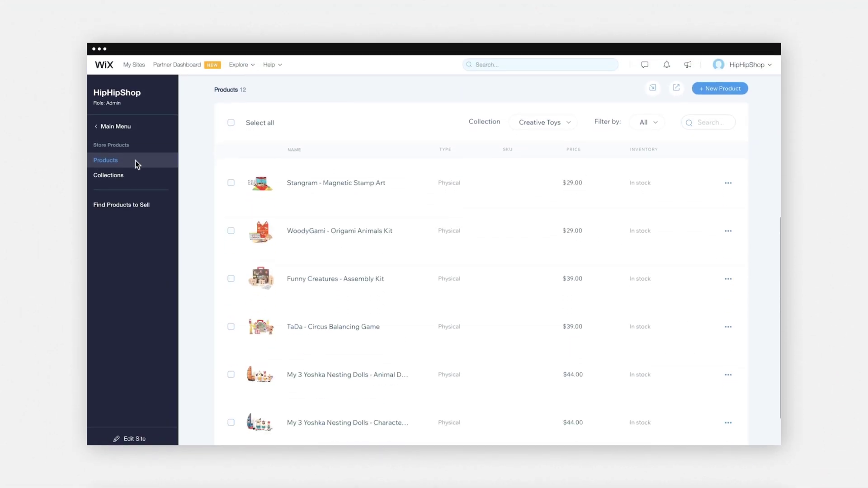
Open the My 3 Yoshka Nesting Dolls - Animal DIY Kit product and go to its SEO settings.
{"action": "left_click", "coordinate": [297, 372]}
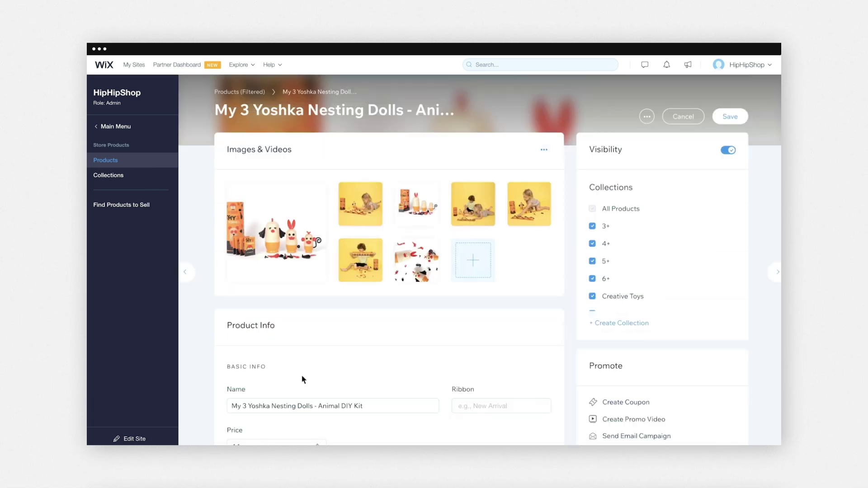
{"action": "scroll", "coordinate": [302, 379], "scroll_direction": "down", "scroll_amount": 2}
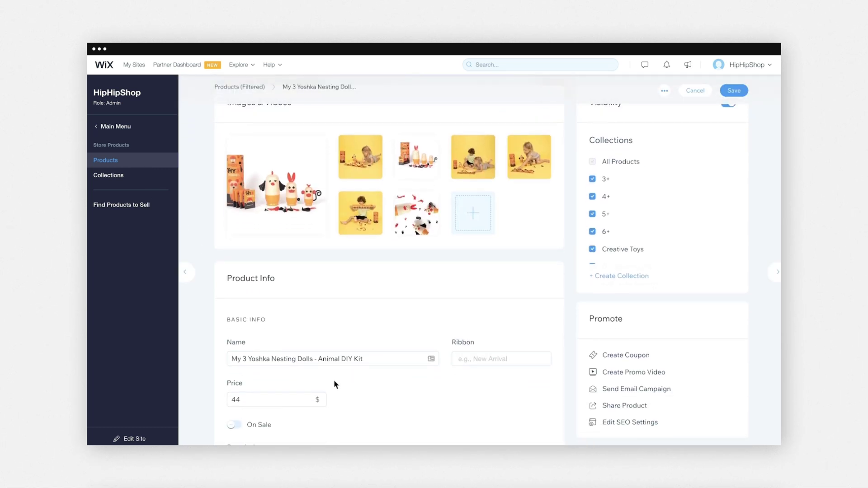
{"action": "left_click", "coordinate": [610, 422]}
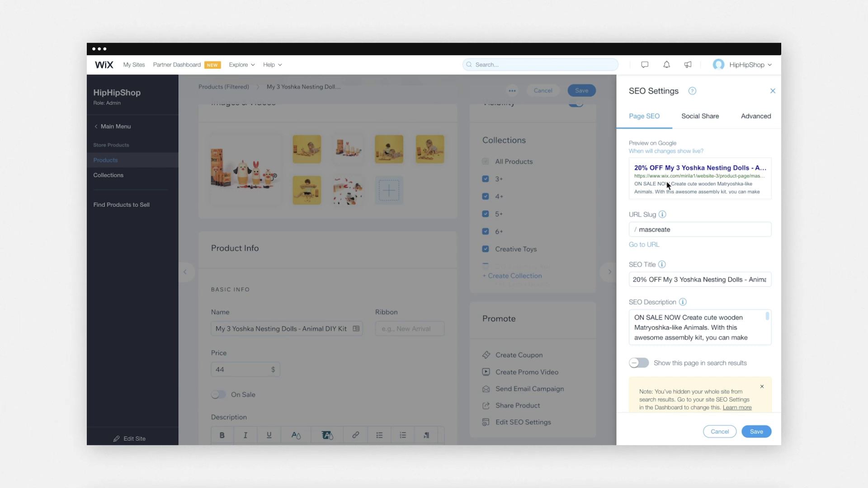
Set the URL slug to my3yoshkanestingdolls and the SEO title to 'My 3 Yoshka Nesting Dolls | HipHipShop'.
{"action": "double_click", "coordinate": [664, 232]}
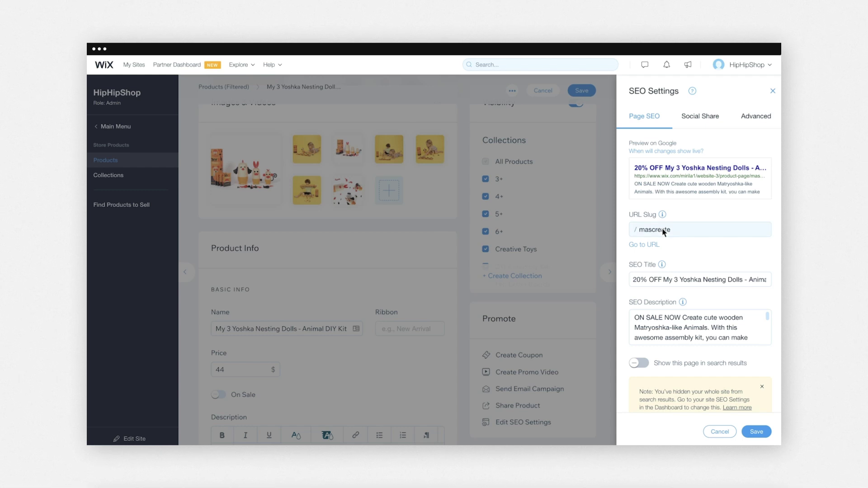
{"action": "type", "text": "my3yoshkanestingdolls"}
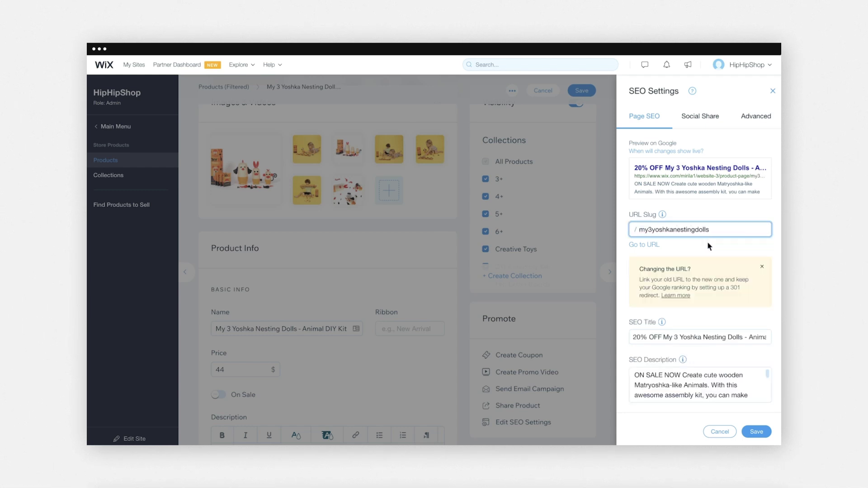
{"action": "key", "text": "Tab"}
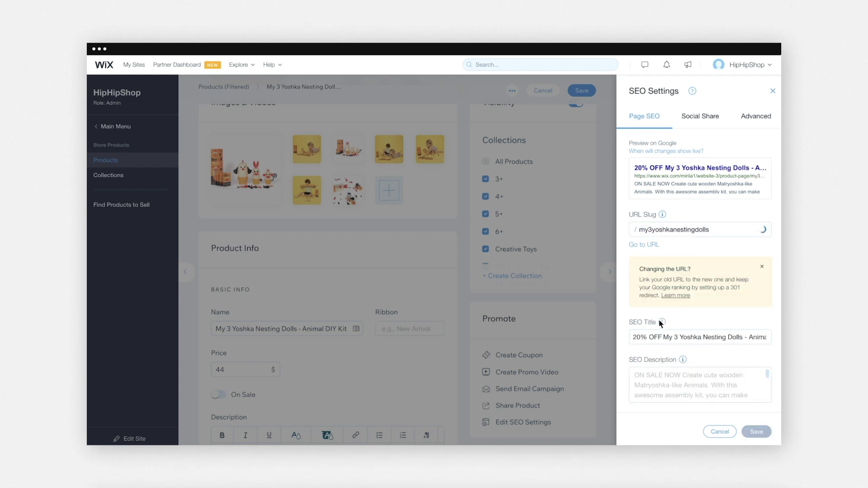
{"action": "triple_click", "coordinate": [647, 335]}
{"action": "type", "text": "My 3 Yoshka Nesting Dolls | HipHipShop"}
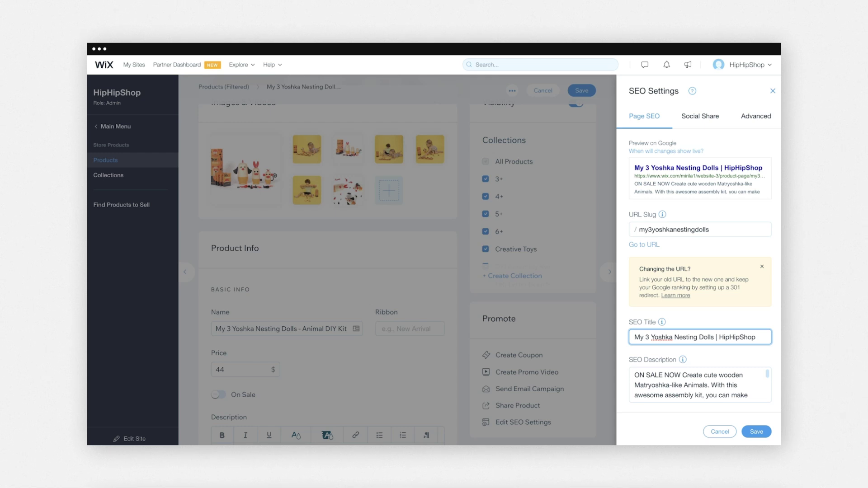
Enable 'Show this page in search results' and save the product's SEO settings.
{"action": "scroll", "coordinate": [700, 271], "scroll_direction": "down", "scroll_amount": 3}
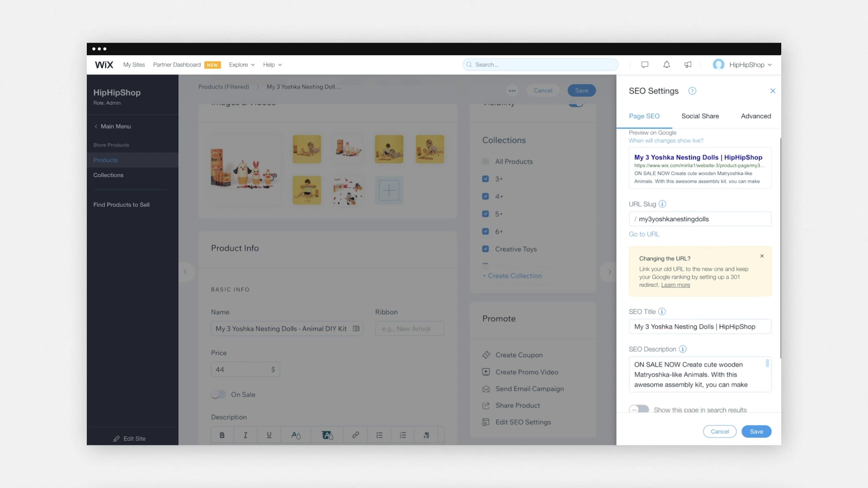
{"action": "left_click", "coordinate": [709, 300]}
{"action": "scroll", "coordinate": [768, 299], "scroll_direction": "down", "scroll_amount": 1}
{"action": "left_click_drag", "start_coordinate": [768, 299], "coordinate": [768, 324]}
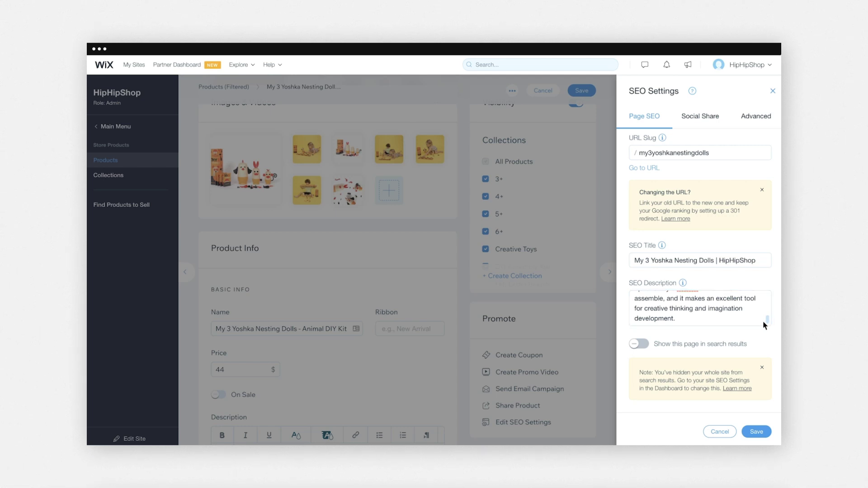
{"action": "left_click", "coordinate": [637, 348]}
{"action": "left_click", "coordinate": [755, 434]}
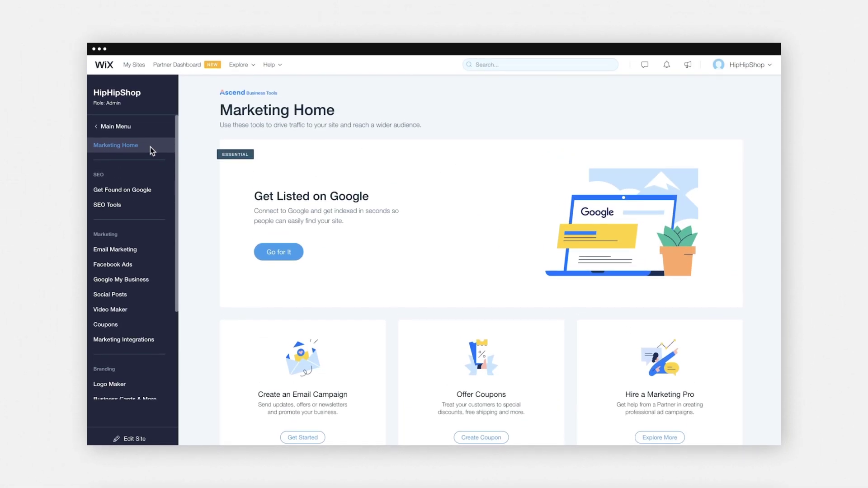
Open the store Products pattern for editing under SEO Tools > SEO Patterns.
{"action": "left_click", "coordinate": [132, 210]}
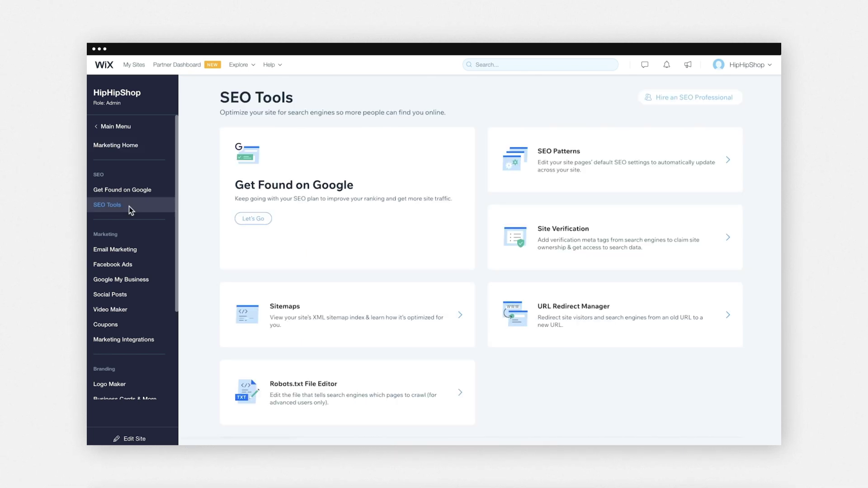
{"action": "left_click", "coordinate": [552, 156]}
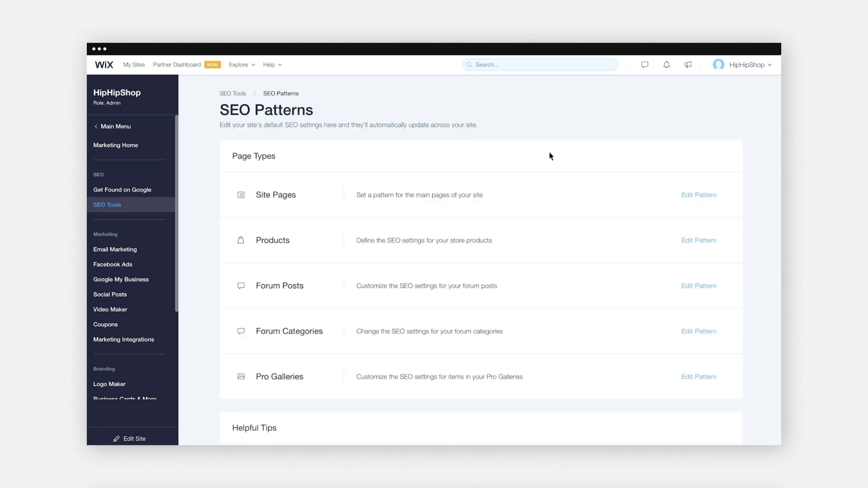
{"action": "left_click", "coordinate": [691, 244]}
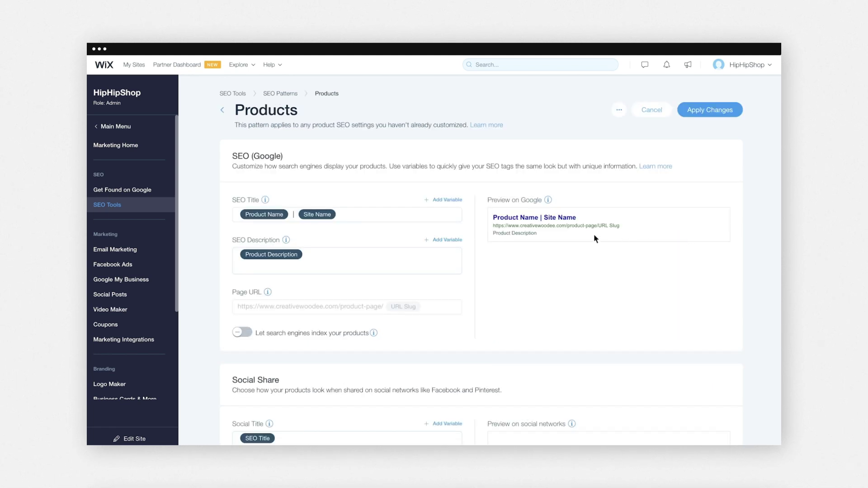
Prefix the title pattern with '20% OFF' and the description with 'ON SALE NOW!', then apply.
{"action": "left_click", "coordinate": [374, 215]}
{"action": "type", "text": "20% OFF"}
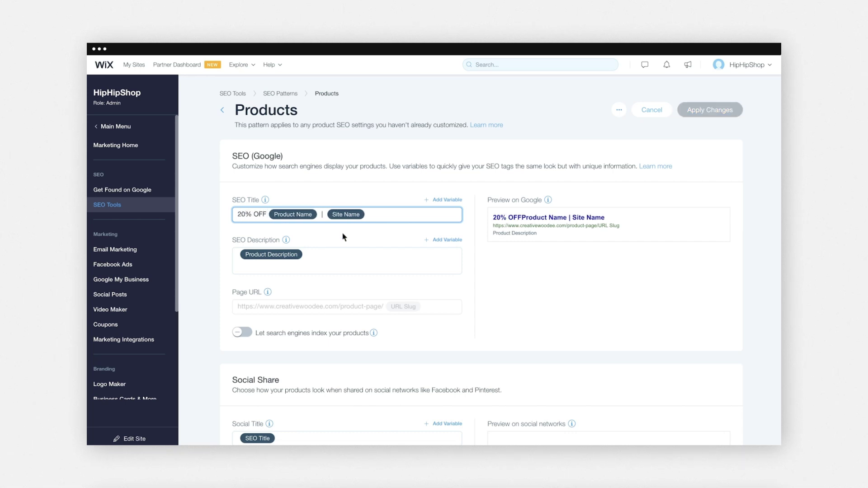
{"action": "left_click", "coordinate": [342, 254]}
{"action": "type", "text": "ON SALE NOW!"}
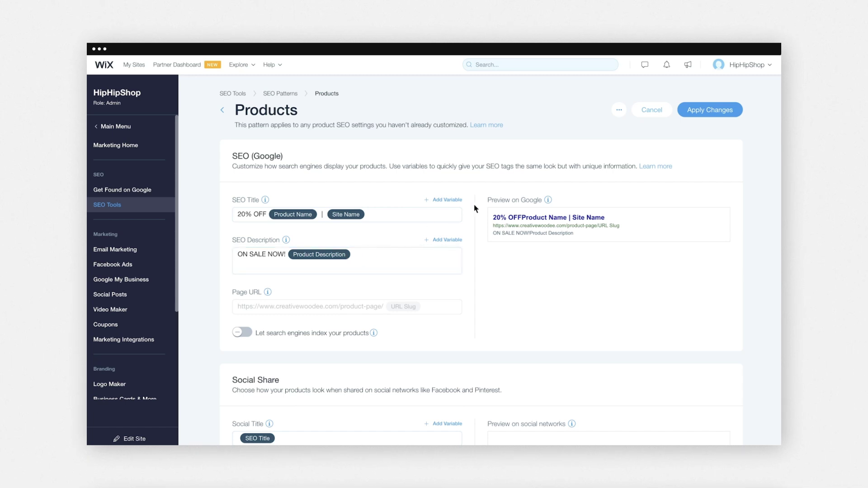
{"action": "left_click", "coordinate": [710, 117]}
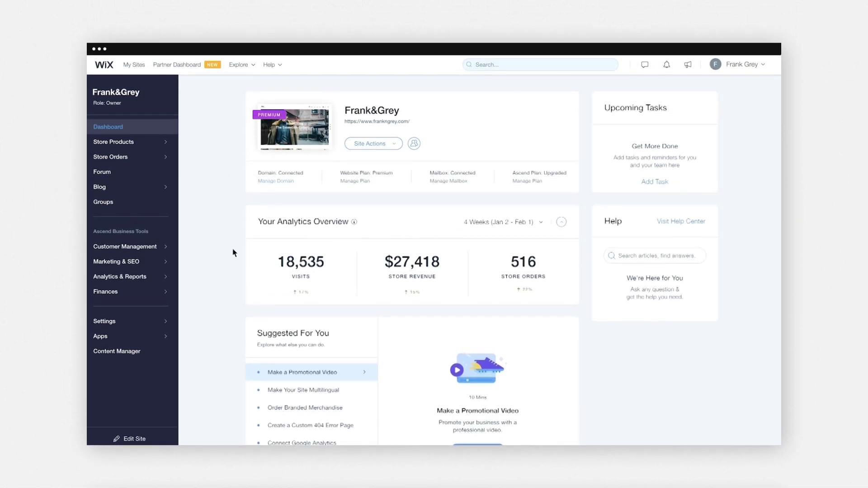
Start a new Facebook Ads campaign from Marketing & SEO and connect the store to Facebook.
{"action": "left_click", "coordinate": [147, 262]}
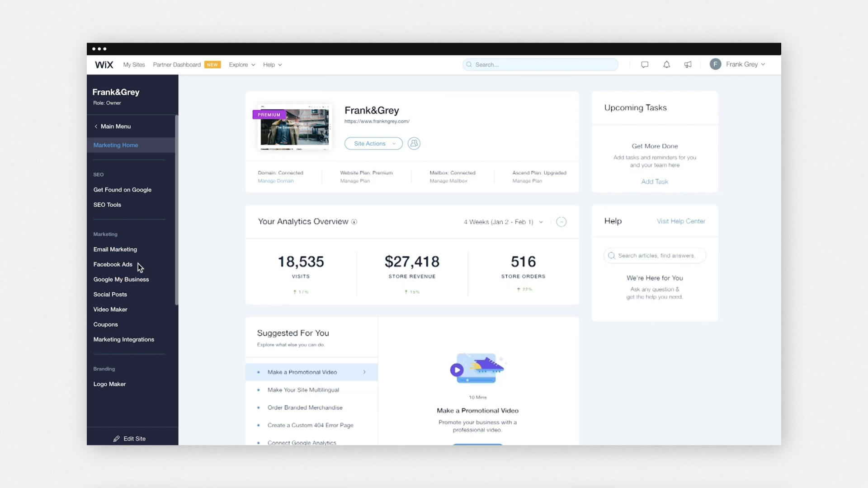
{"action": "left_click", "coordinate": [114, 267]}
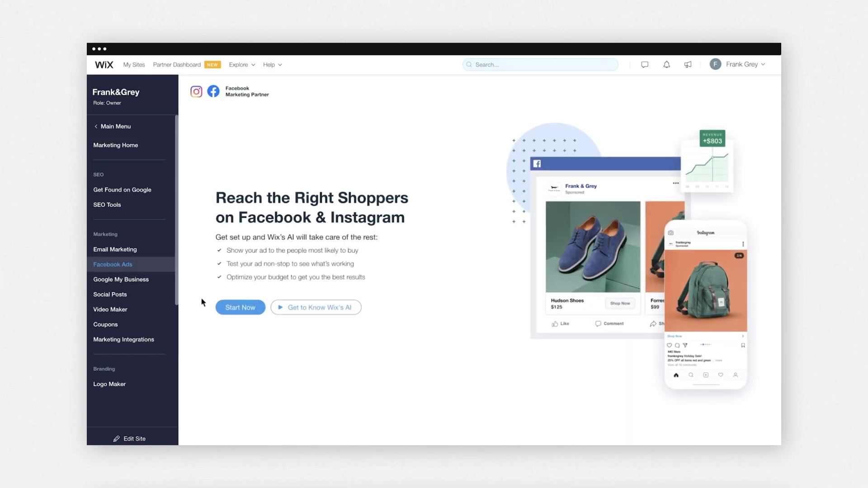
{"action": "left_click", "coordinate": [240, 309]}
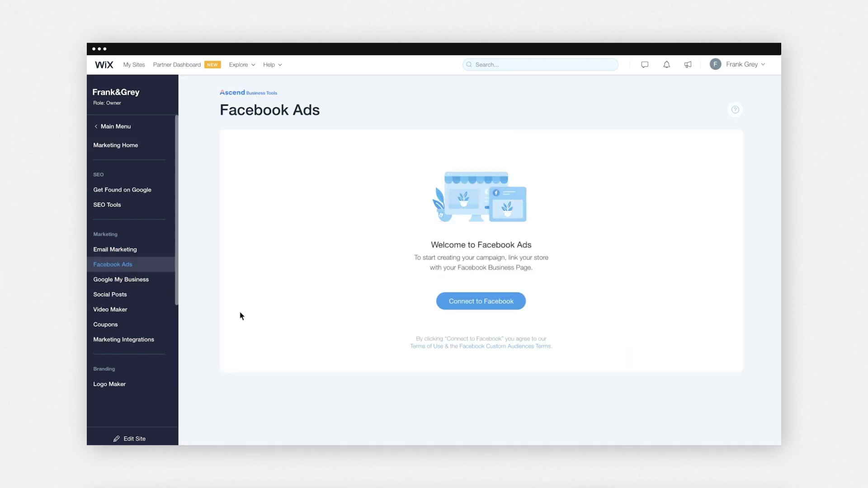
{"action": "left_click", "coordinate": [479, 311]}
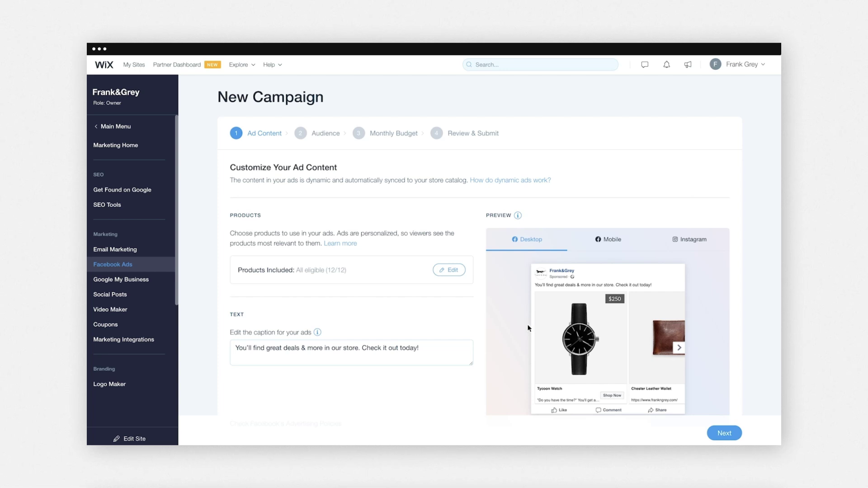
Keep all 12 eligible products and change the ad caption to 'Black Friday Sale on NOW!'.
{"action": "left_click", "coordinate": [451, 271]}
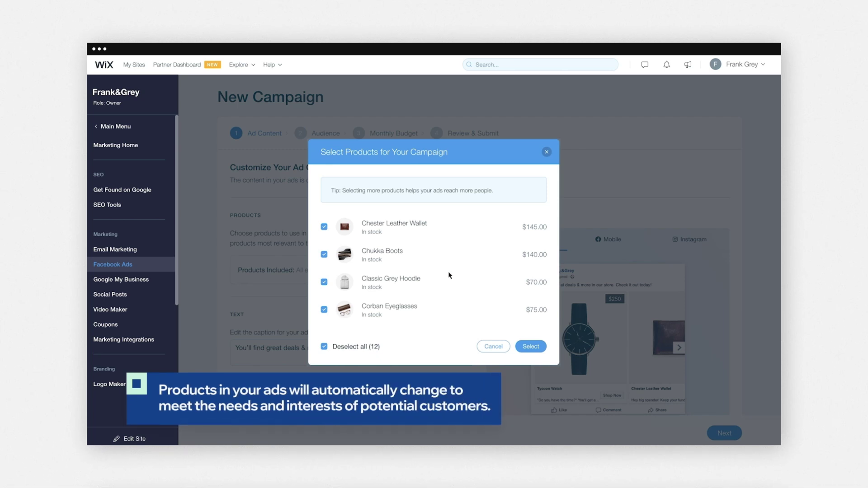
{"action": "left_click", "coordinate": [531, 347]}
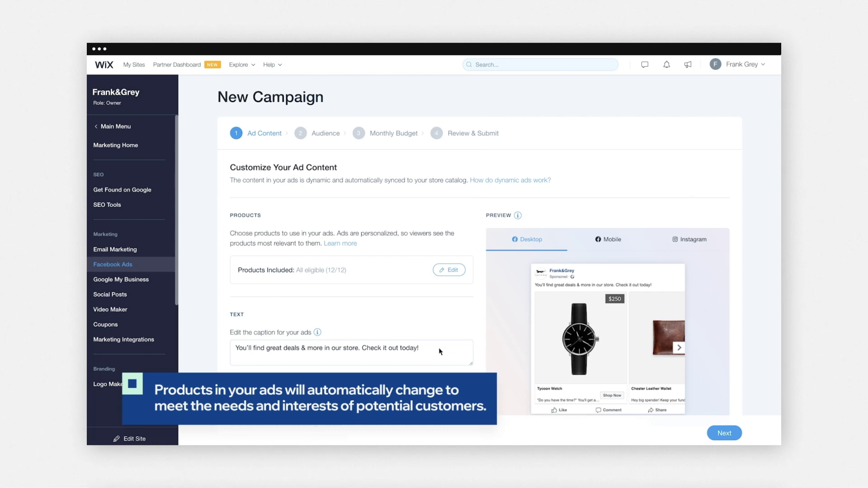
{"action": "triple_click", "coordinate": [425, 351]}
{"action": "type", "text": "Black"}
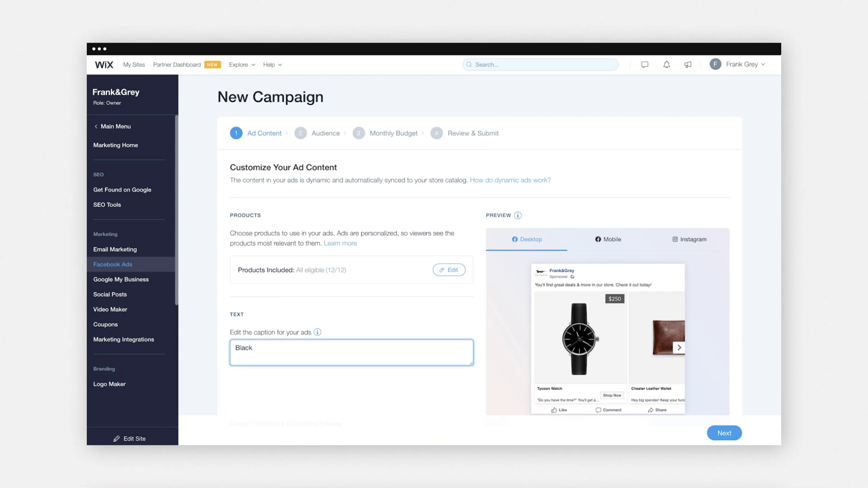
{"action": "type", "text": " Friday Sale on NOW!"}
{"action": "left_click", "coordinate": [481, 353]}
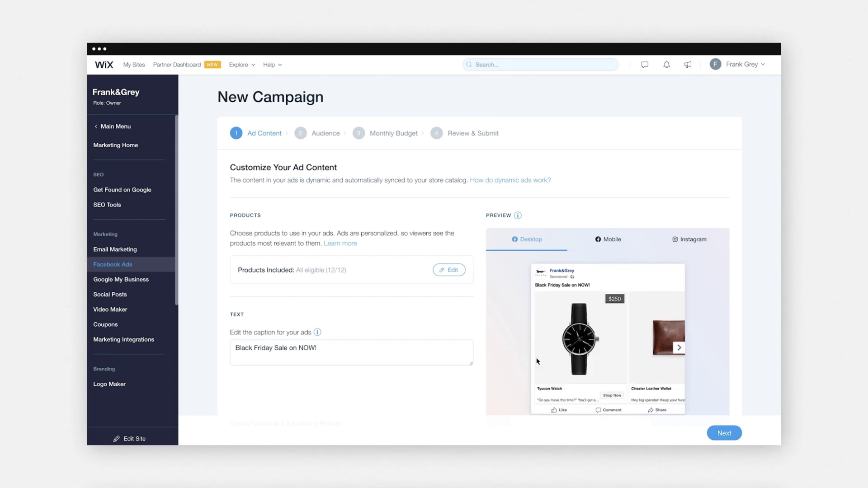
{"action": "left_click", "coordinate": [722, 434]}
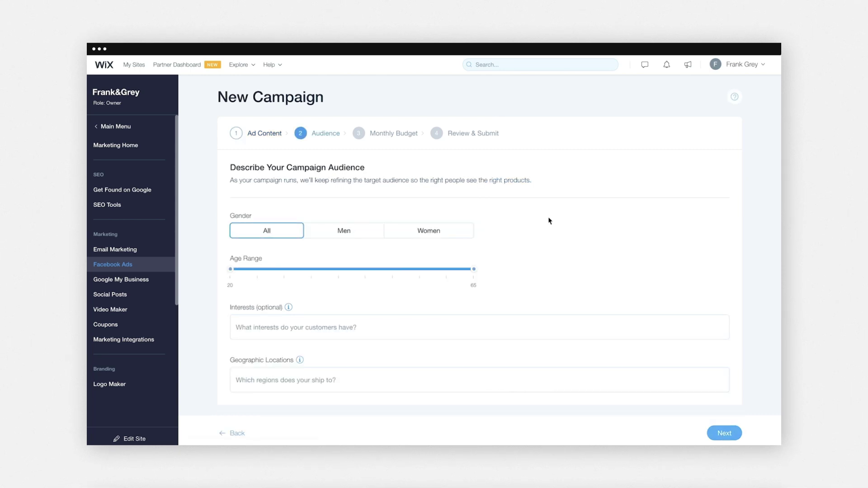
Target men aged 20–45 in New York interested in Men's clothing and Men's Fashion.
{"action": "left_click", "coordinate": [362, 229]}
{"action": "left_click_drag", "start_coordinate": [474, 269], "coordinate": [366, 269]}
{"action": "left_click", "coordinate": [392, 328]}
{"action": "type", "text": "Men's"}
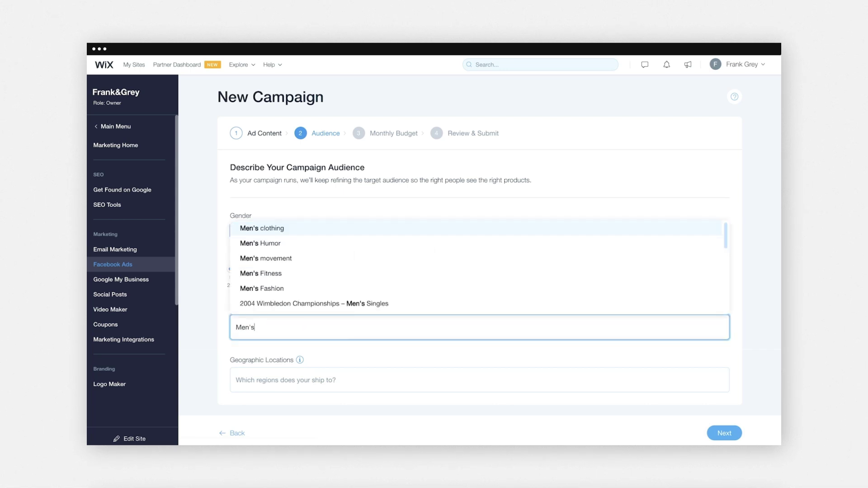
{"action": "key", "text": "Return"}
{"action": "type", "text": "Men's"}
{"action": "key", "text": "Return"}
{"action": "left_click", "coordinate": [368, 382]}
{"action": "type", "text": "N"}
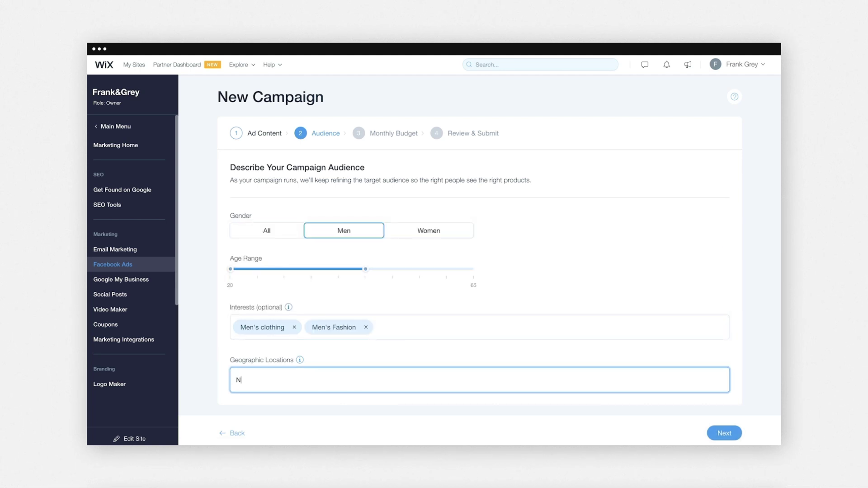
{"action": "type", "text": "ew Y"}
{"action": "key", "text": "Return"}
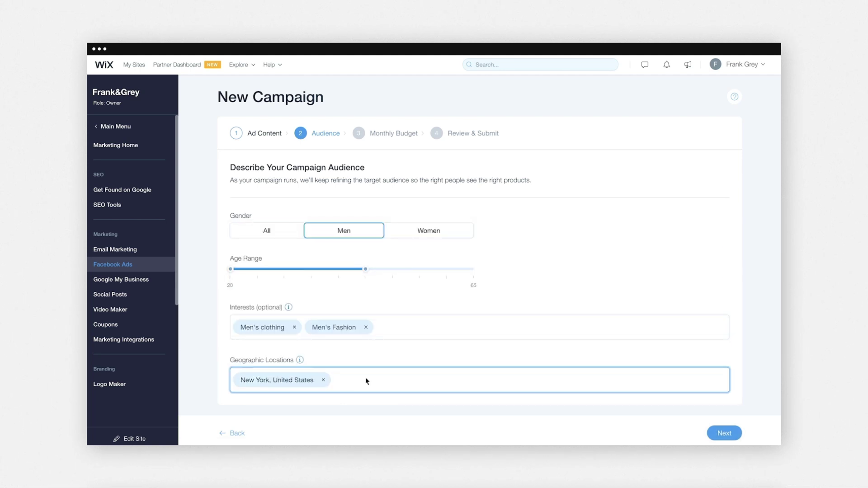
Keep the US$129 monthly budget with the campaign running continuously.
{"action": "left_click", "coordinate": [724, 434]}
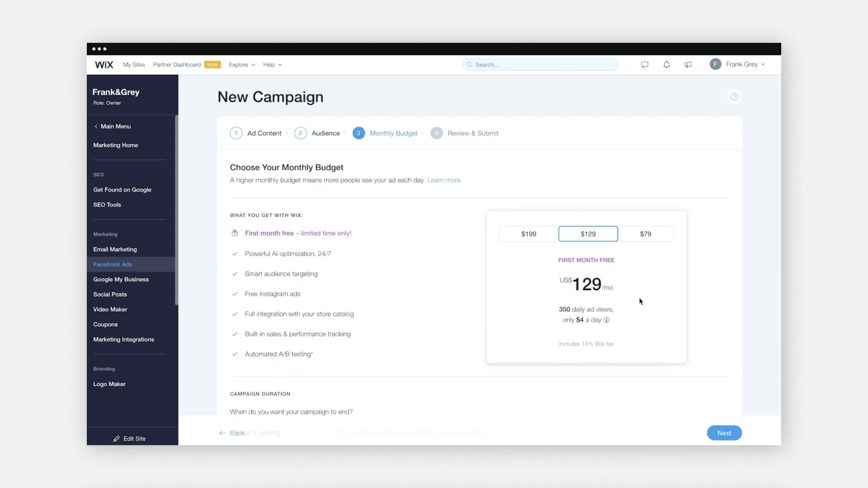
{"action": "scroll", "coordinate": [604, 239], "scroll_direction": "down", "scroll_amount": 2}
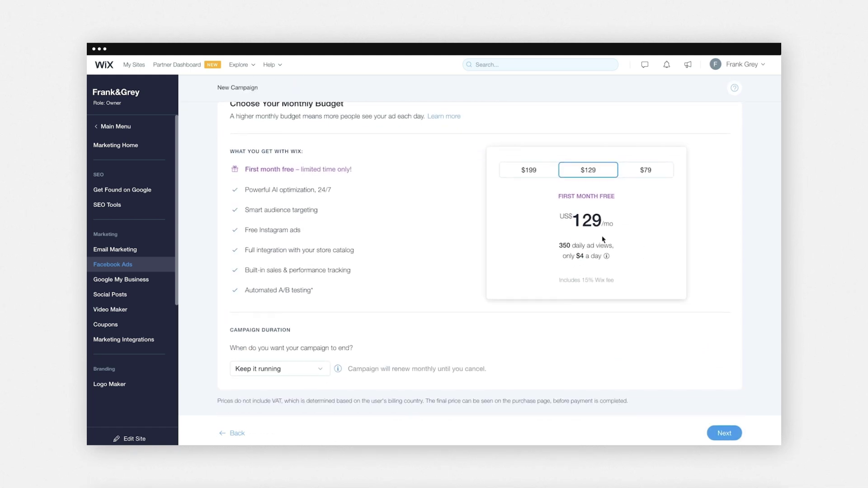
{"action": "left_click", "coordinate": [311, 360]}
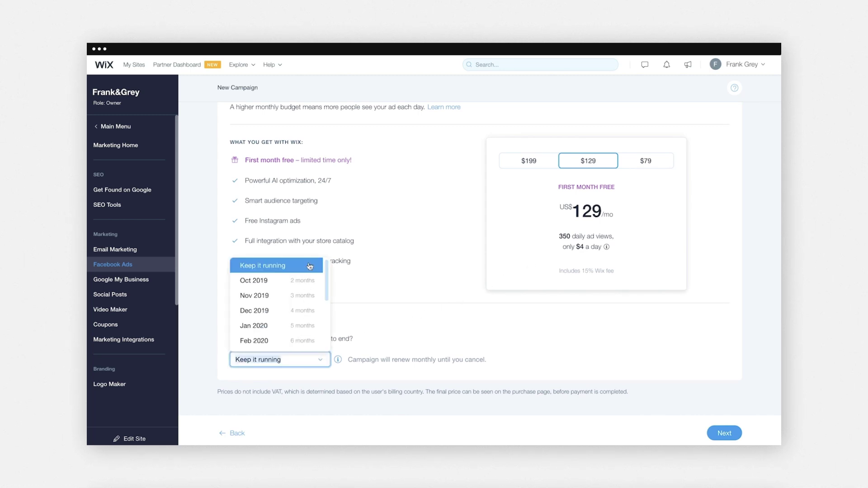
{"action": "left_click", "coordinate": [310, 266]}
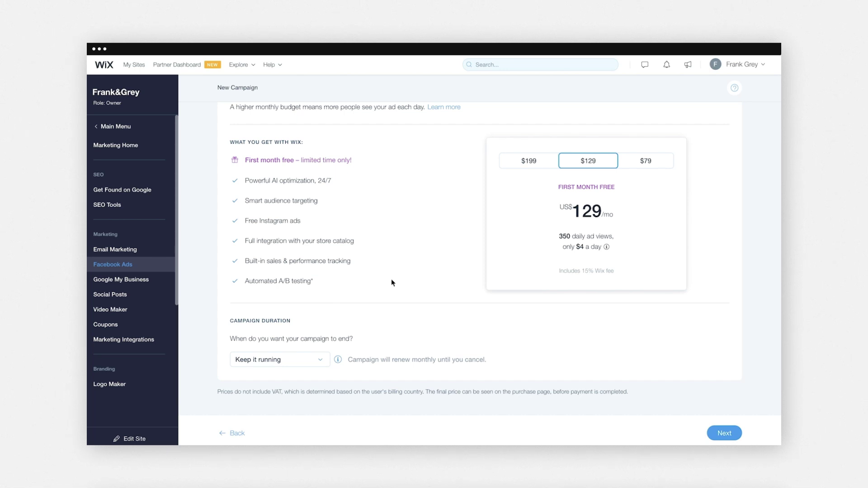
{"action": "left_click", "coordinate": [725, 435]}
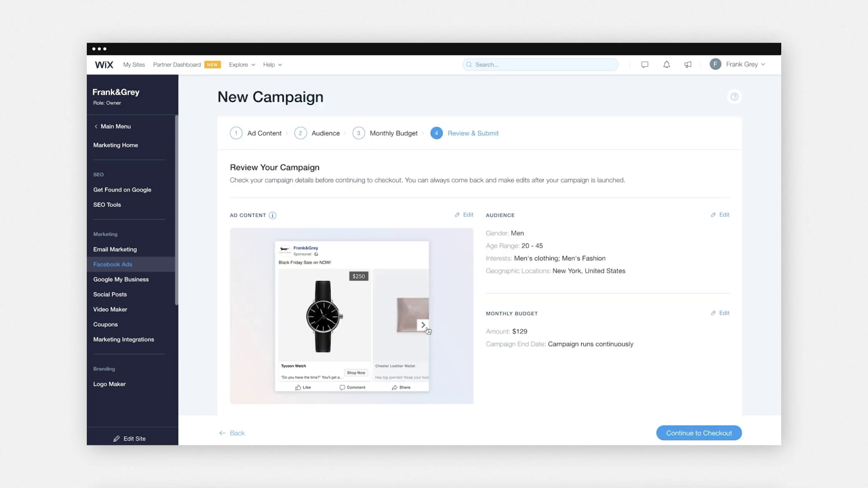
Preview the Classic Grey Hoodie in the ad, then purchase and launch the campaign.
{"action": "left_click", "coordinate": [427, 329]}
{"action": "left_click", "coordinate": [427, 330]}
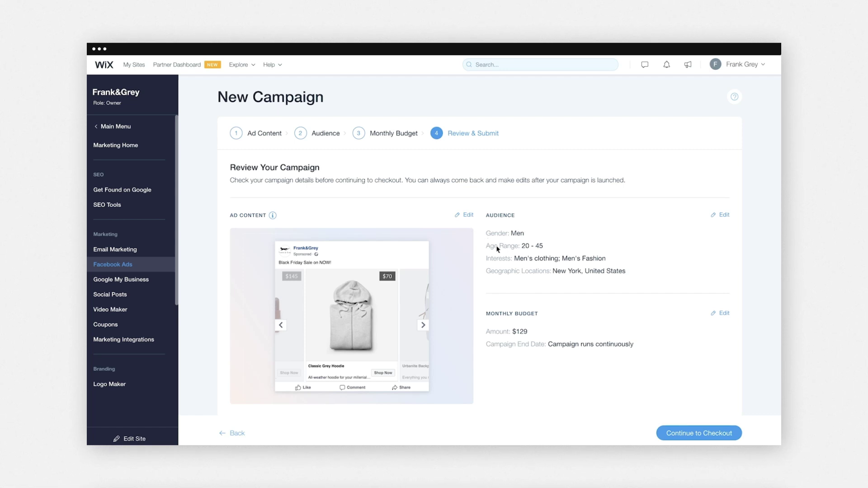
{"action": "left_click", "coordinate": [696, 434]}
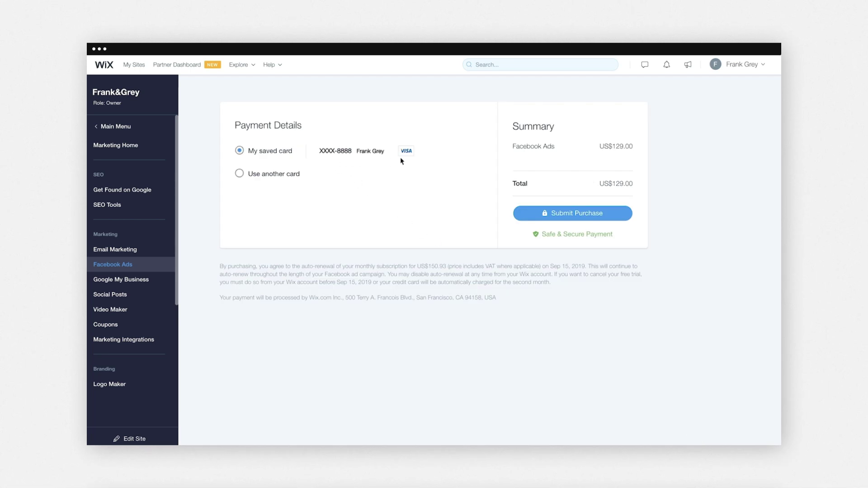
{"action": "left_click", "coordinate": [571, 215]}
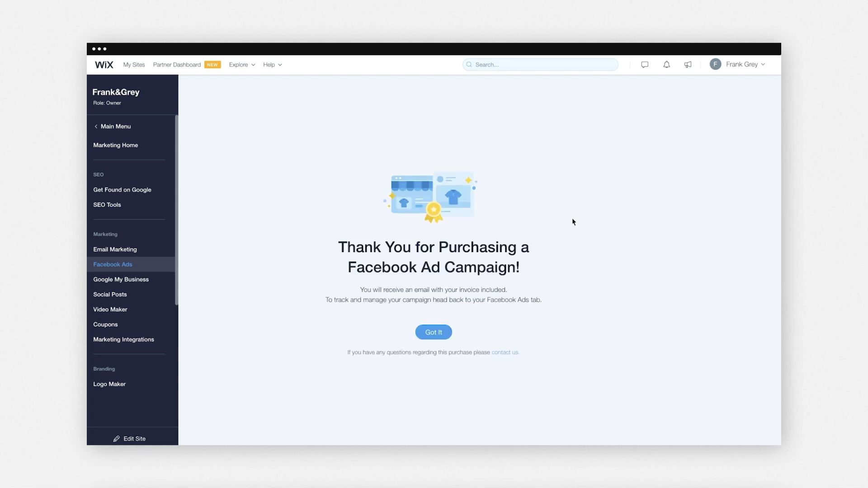
{"action": "left_click", "coordinate": [446, 334]}
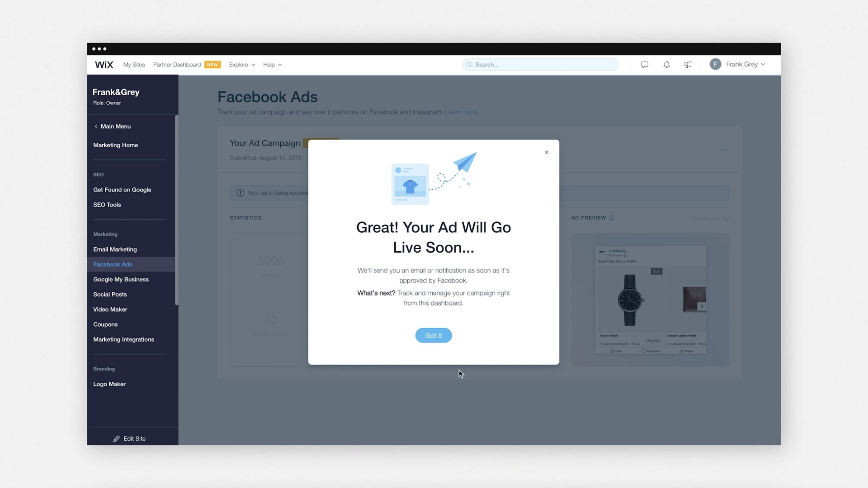
{"action": "left_click", "coordinate": [434, 336]}
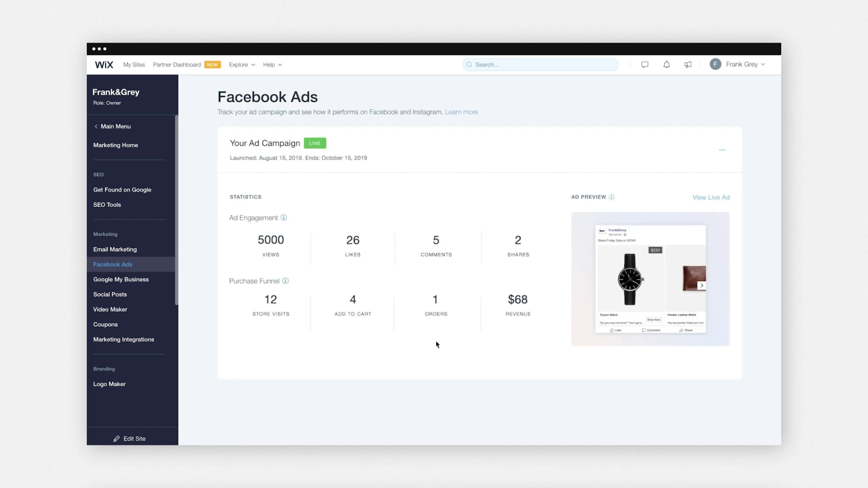
View the live ad, page its carousel past the wallet, and open the hoodie's product page.
{"action": "left_click", "coordinate": [708, 197]}
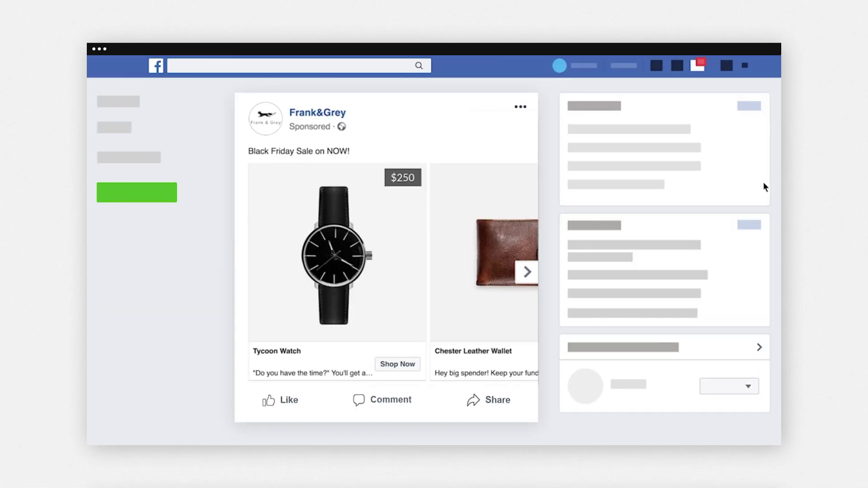
{"action": "left_click", "coordinate": [536, 277]}
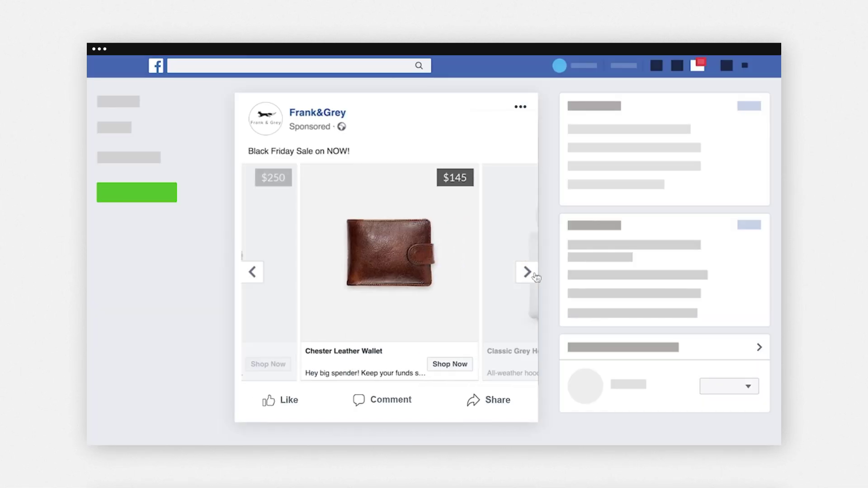
{"action": "left_click", "coordinate": [536, 277]}
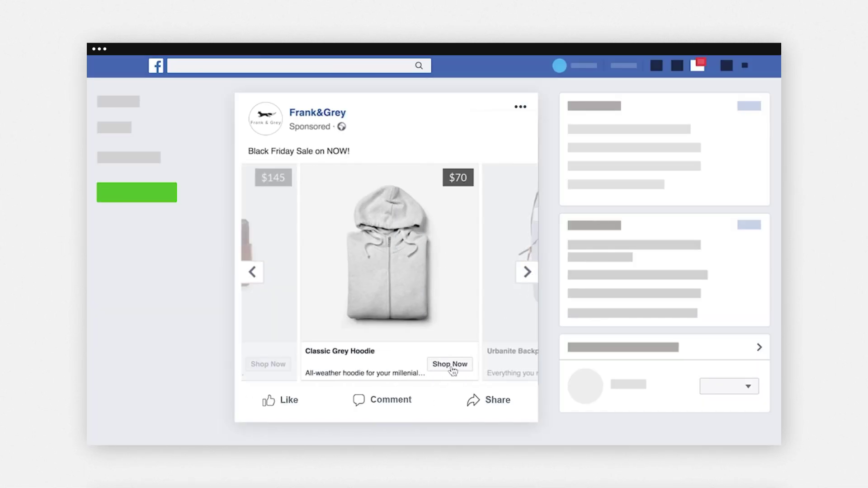
{"action": "left_click", "coordinate": [451, 365]}
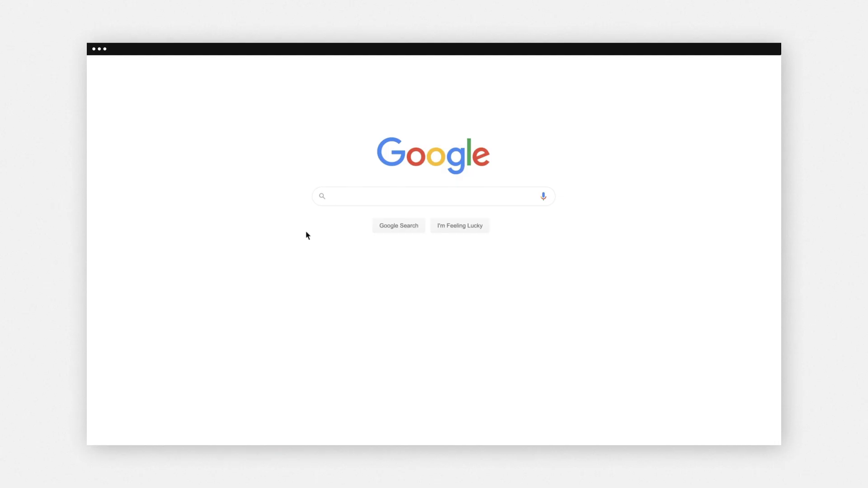
Enter 'Womens Summer Dresses' in the Google search box.
{"action": "left_click", "coordinate": [405, 197]}
{"action": "type", "text": "Womens"}
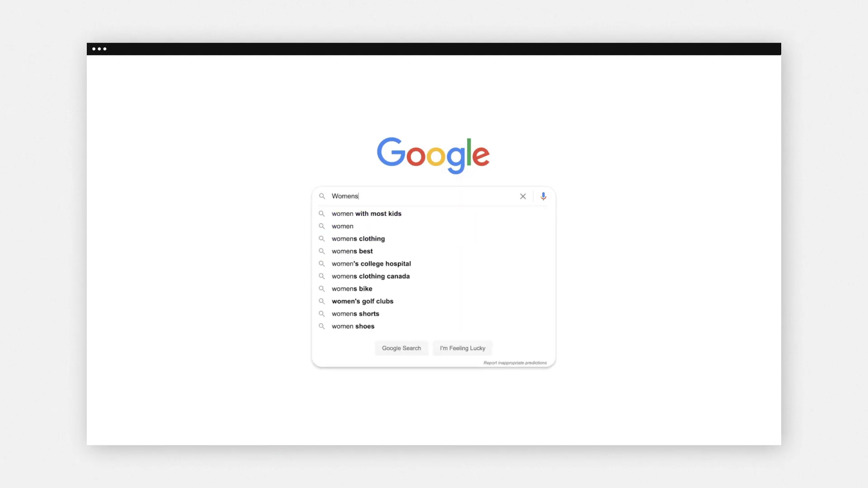
{"action": "type", "text": " Summer Dresses"}
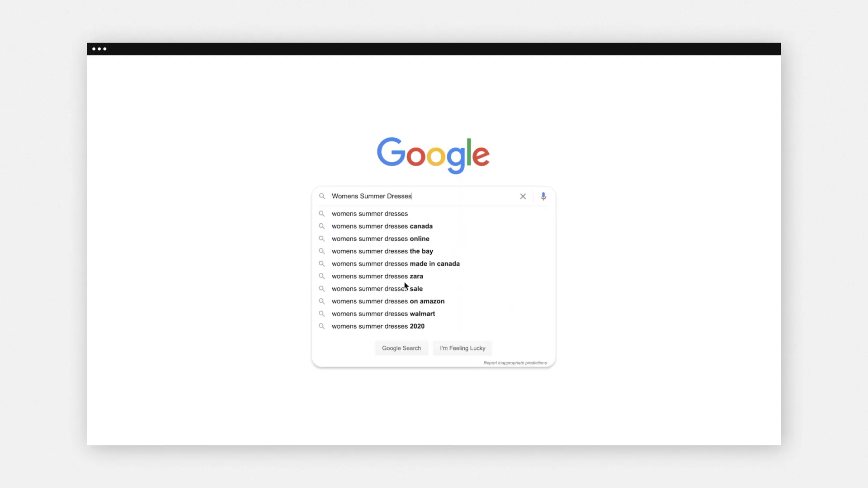
Submit the 'Womens Summer Dresses' search to view its shopping ad results.
{"action": "left_click", "coordinate": [402, 356]}
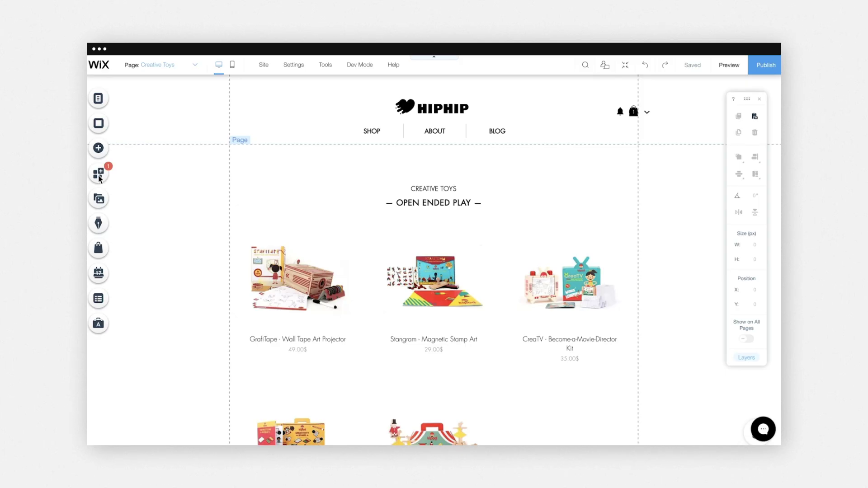
Find AdScale: Google Ads & Shopping in the App Market, then show Manage Apps.
{"action": "left_click", "coordinate": [99, 175]}
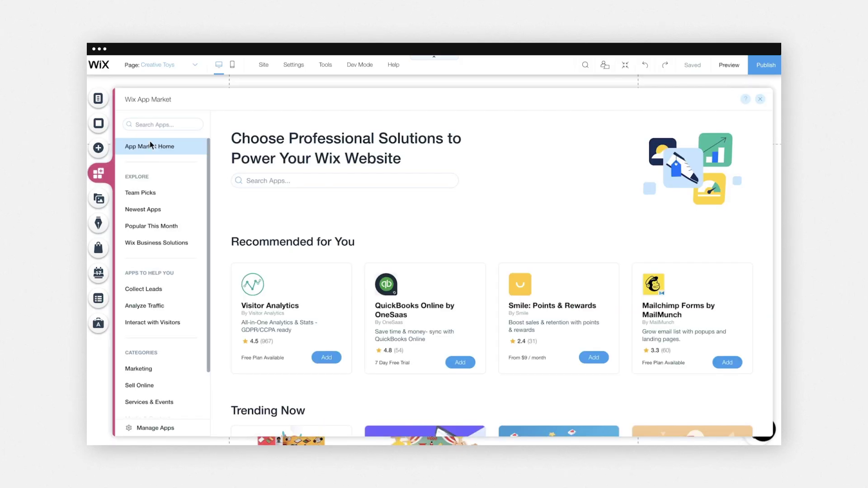
{"action": "left_click", "coordinate": [175, 123]}
{"action": "type", "text": "AdScale"}
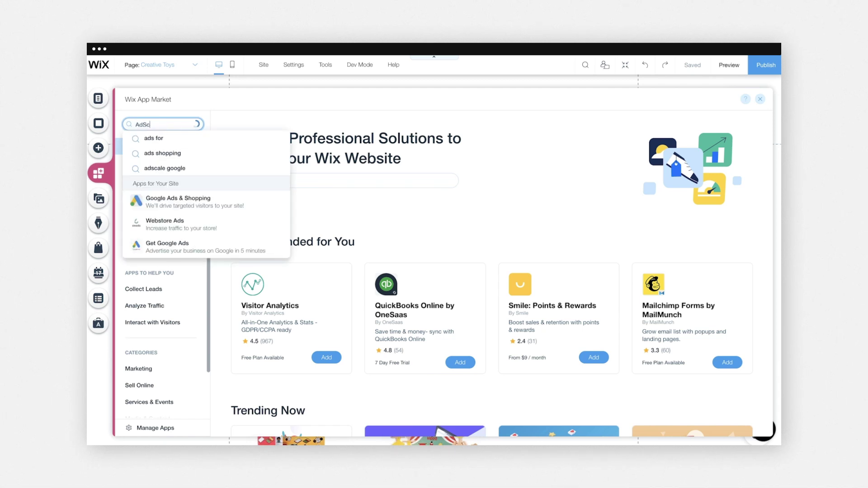
{"action": "left_click", "coordinate": [154, 171]}
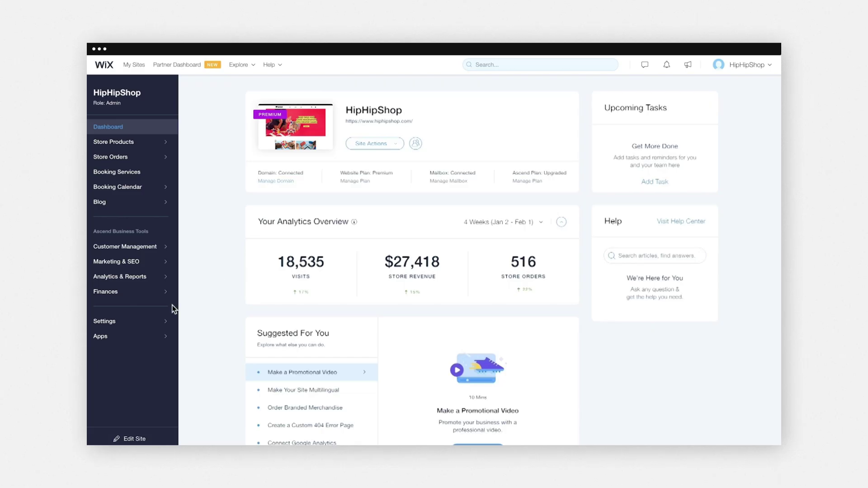
{"action": "left_click", "coordinate": [124, 341]}
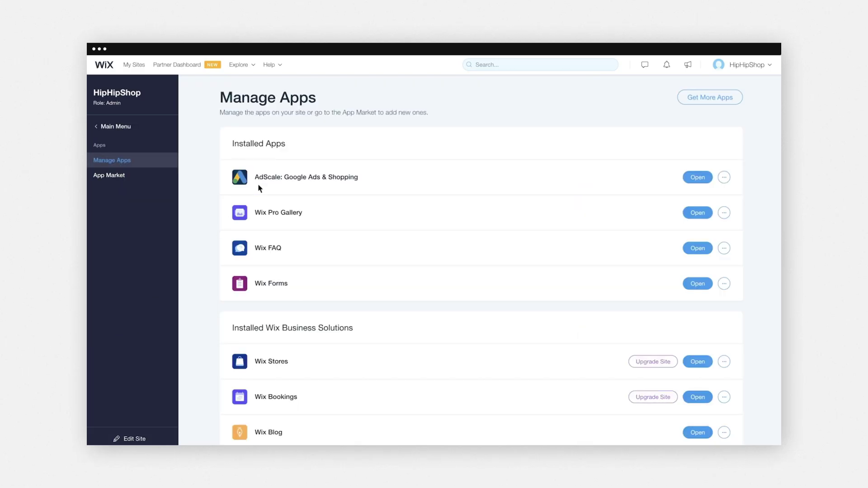